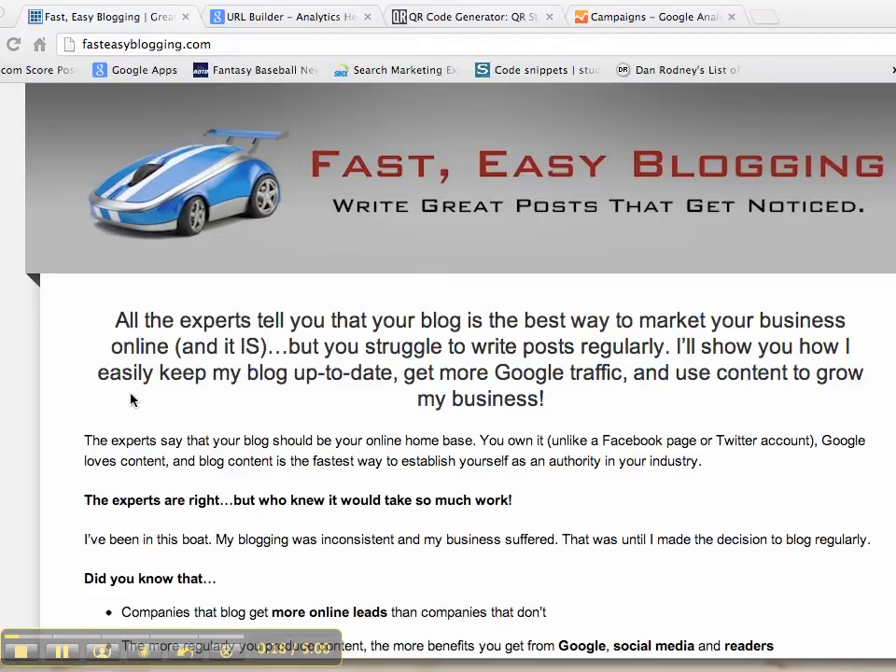
Copy the full web address of the Fast, Easy Blogging site, fasteasyblogging.com.
scroll(19, 191, "down", 1)
scroll(187, 270, "up", 1)
left_click(226, 44)
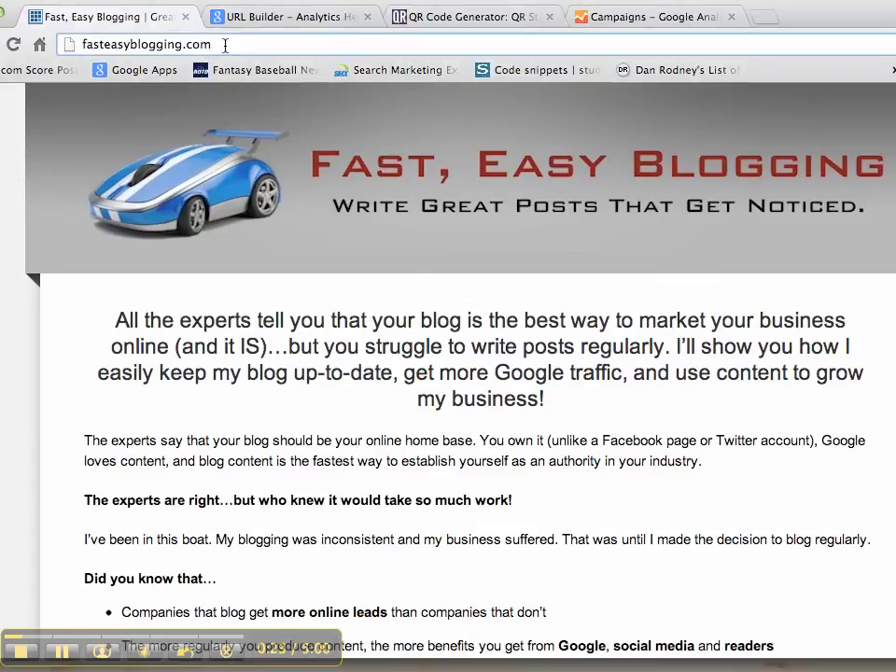
left_click_drag(222, 43, 61, 43)
key("super+c")
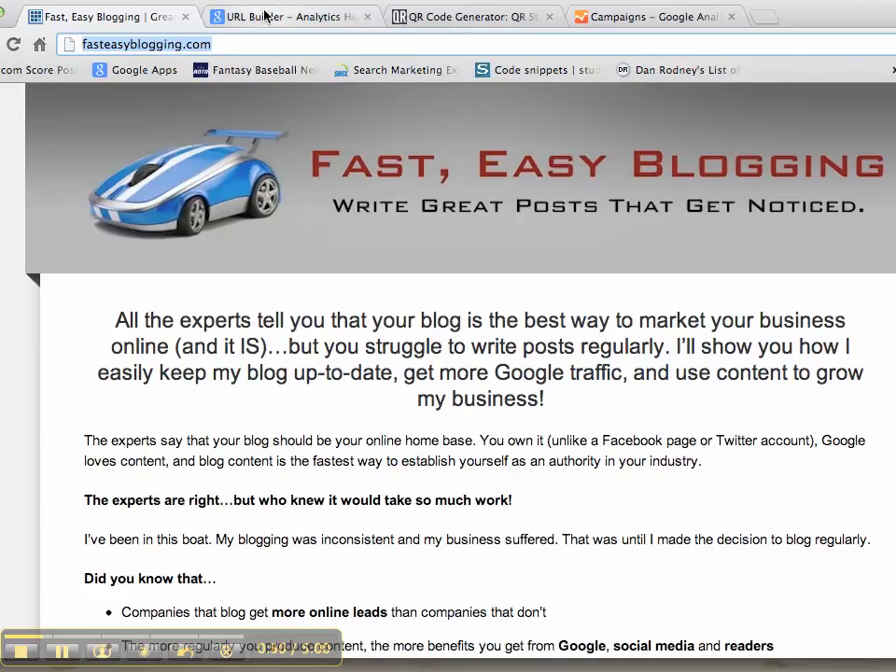
left_click(211, 16)
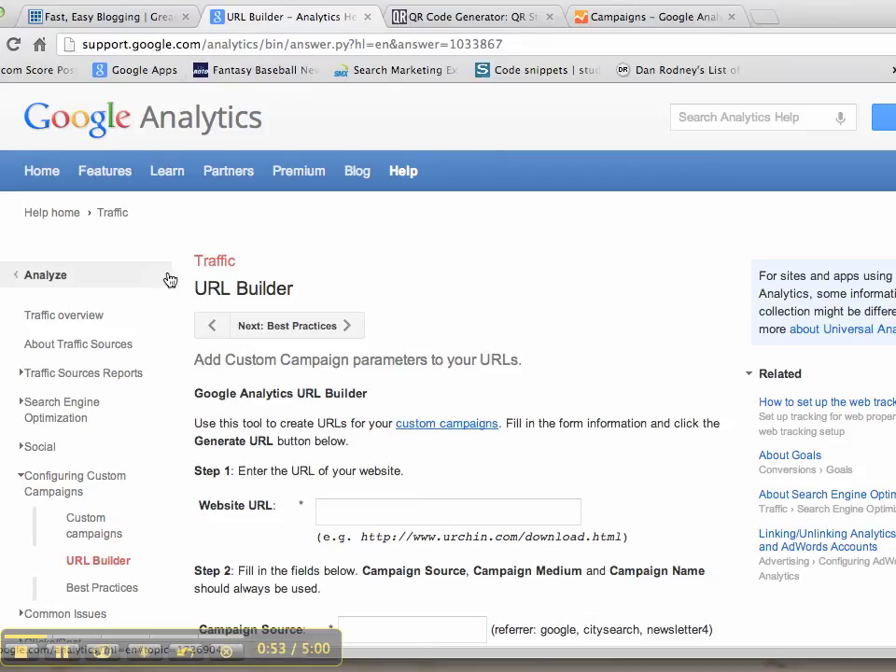
scroll(170, 279, "down", 2)
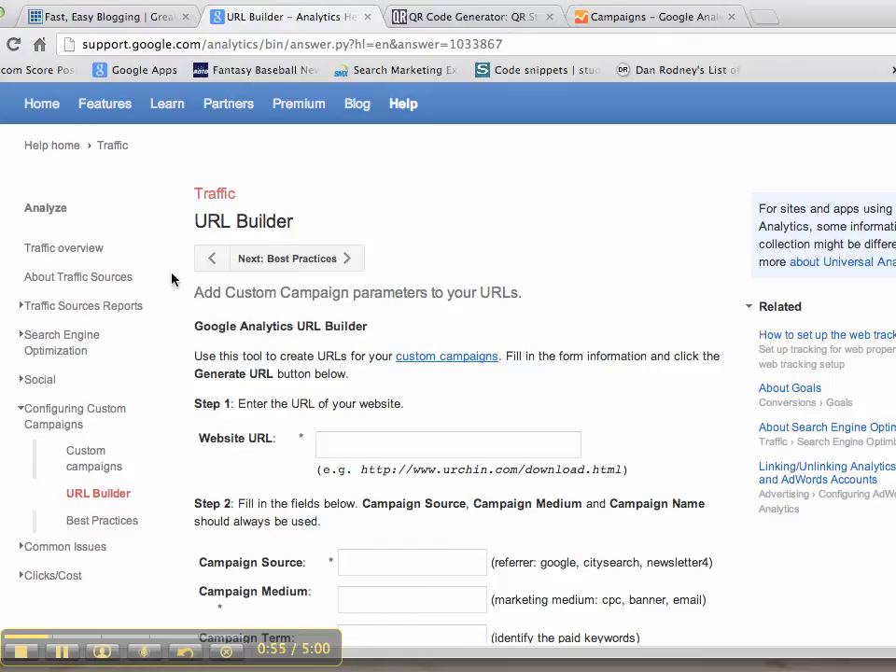
scroll(171, 279, "down", 1)
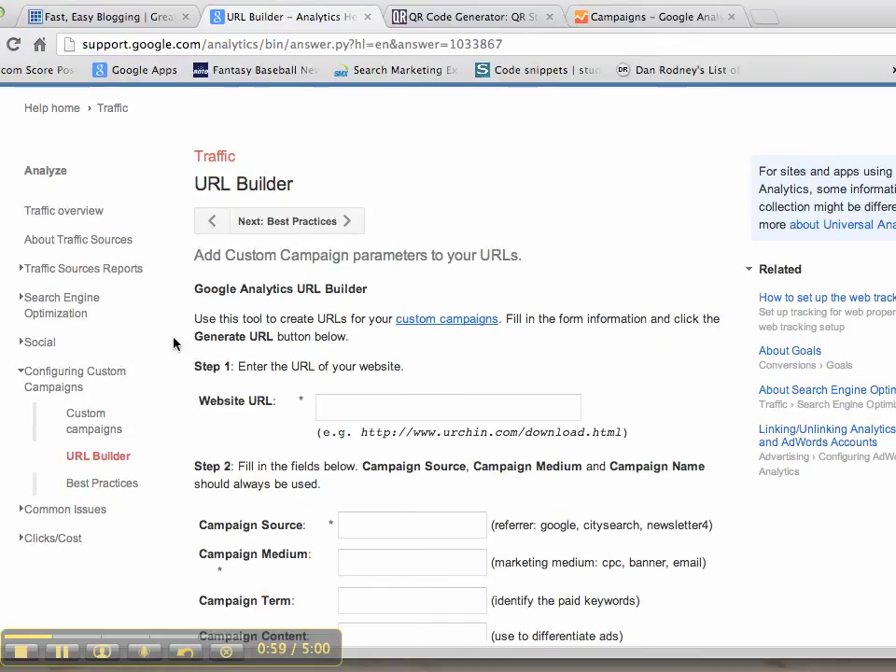
scroll(175, 340, "down", 1)
left_click(357, 404)
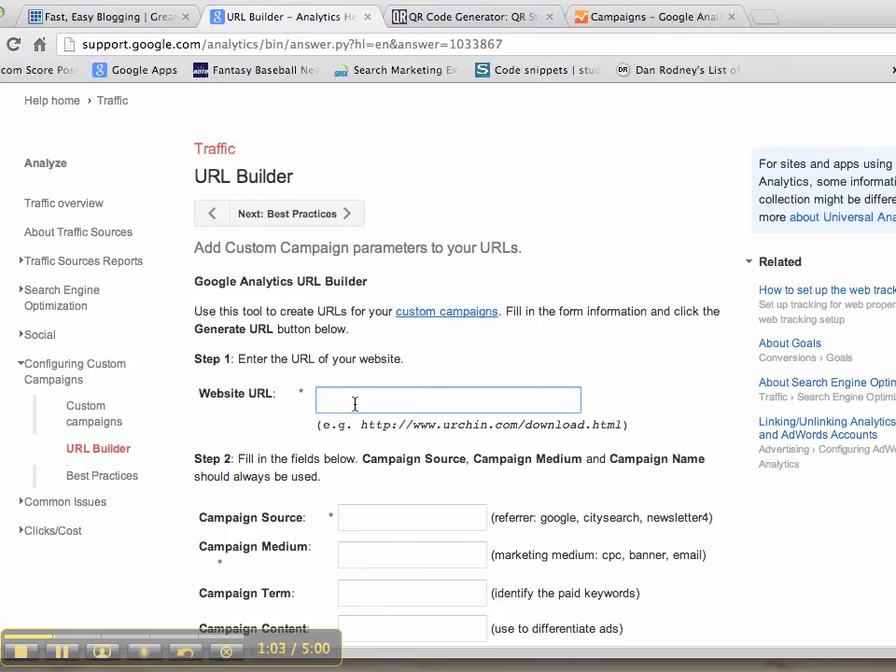
key("super+v")
Fill in the campaign source as Business Card QR, the medium as Biz Card and the campaign name as Business Card.
scroll(356, 402, "down", 5)
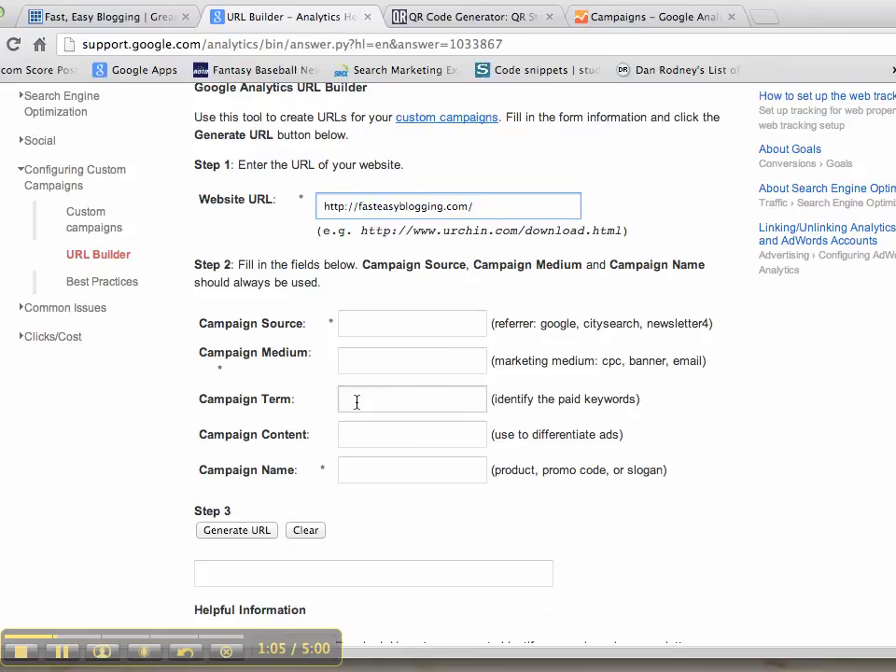
left_click(415, 324)
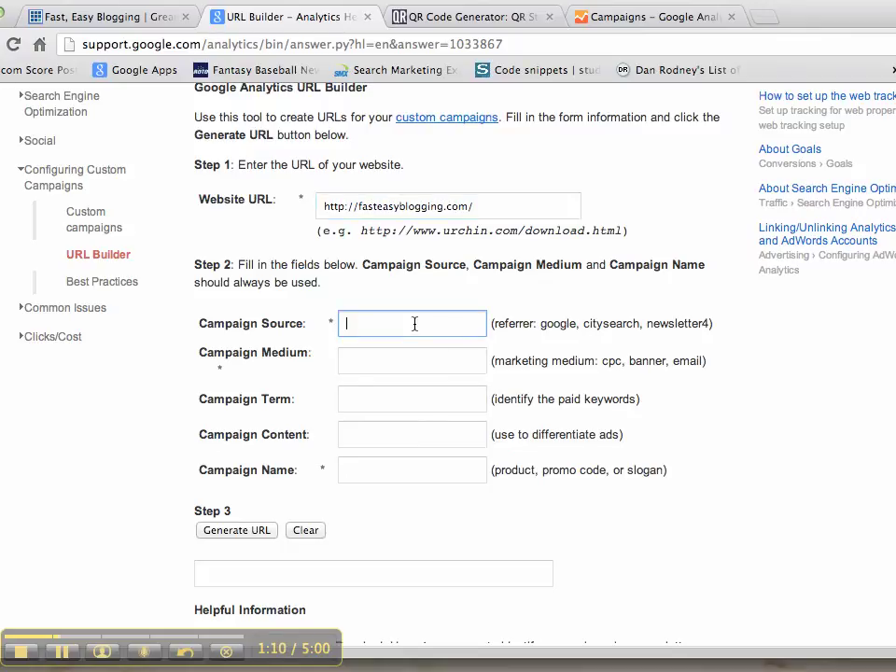
type("Business Card QR")
key("Tab")
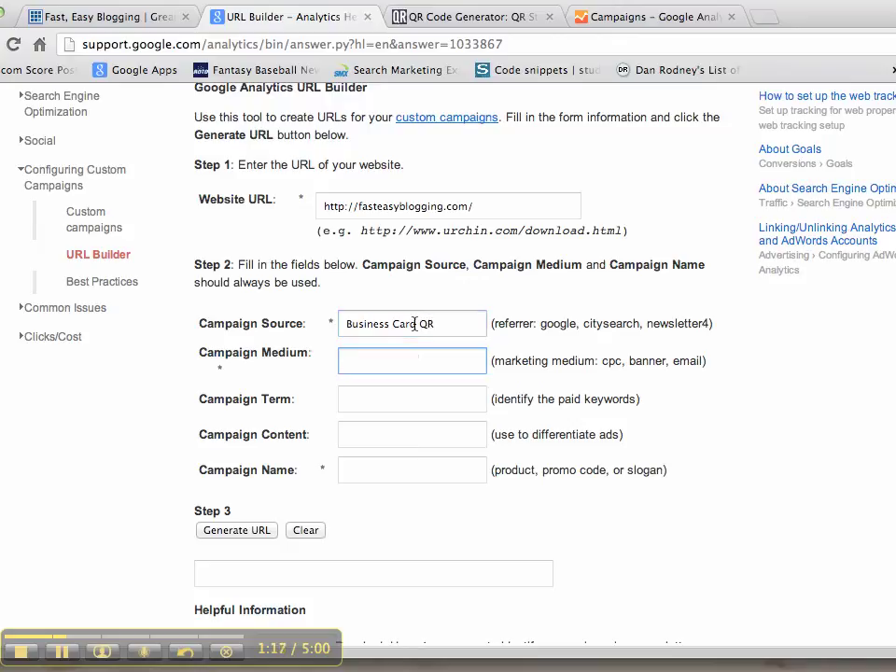
type("Bu")
type("z Card")
key("Tab")
key("Tab")
key("Tab")
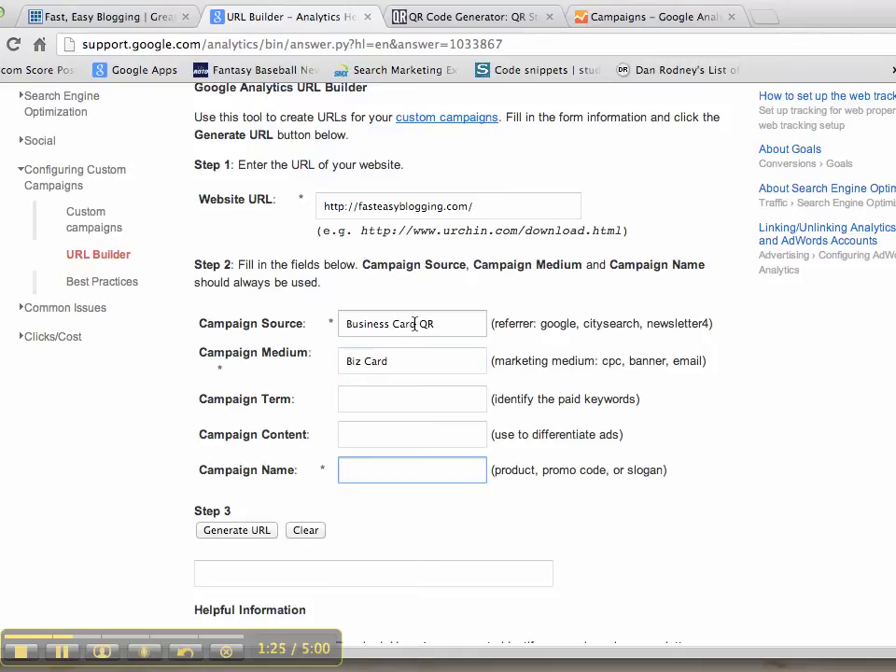
type("Business Card")
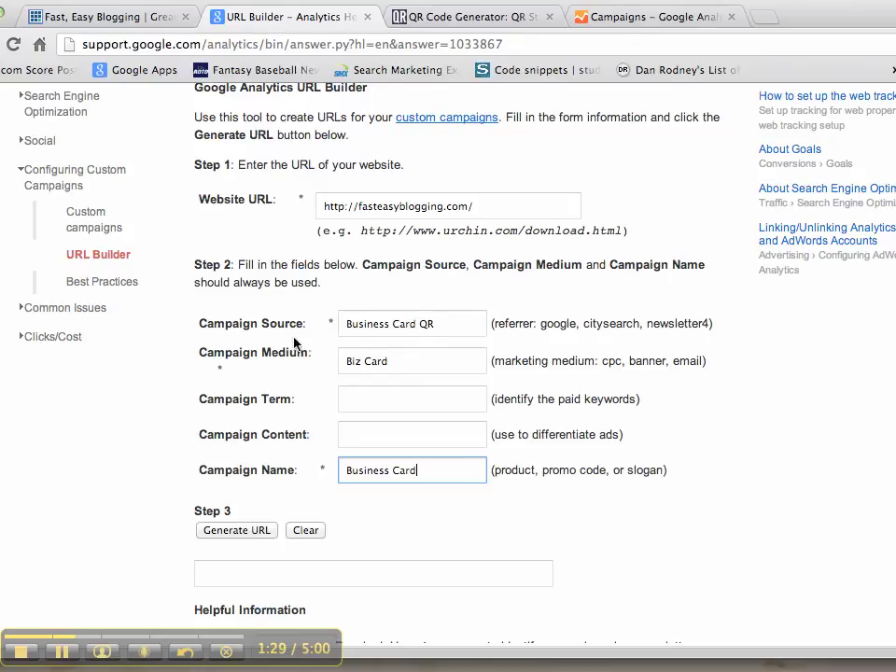
Generate the tagged campaign URL and select the whole result for copying.
scroll(94, 461, "down", 3)
left_click(225, 465)
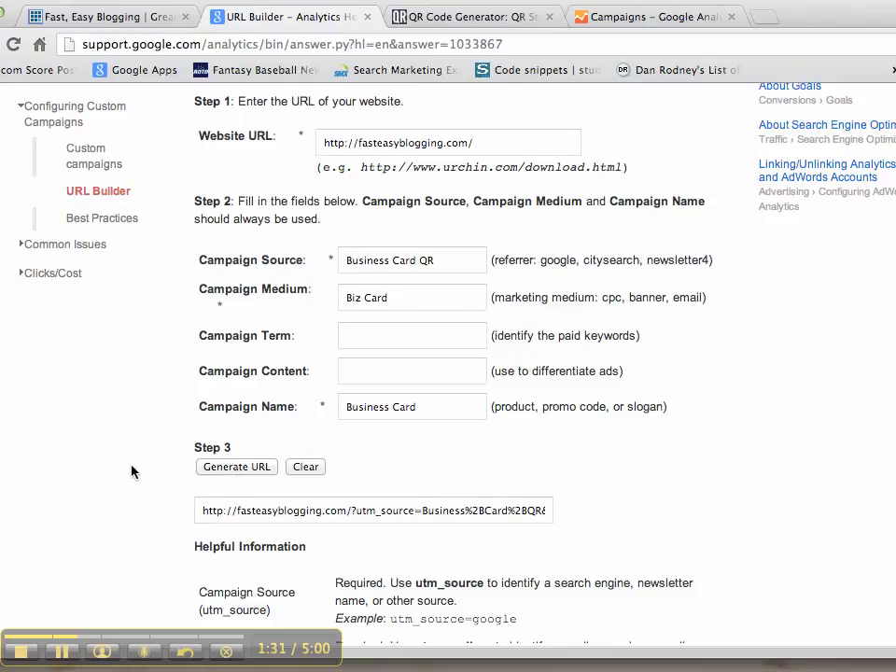
left_click(284, 512)
left_click(92, 496)
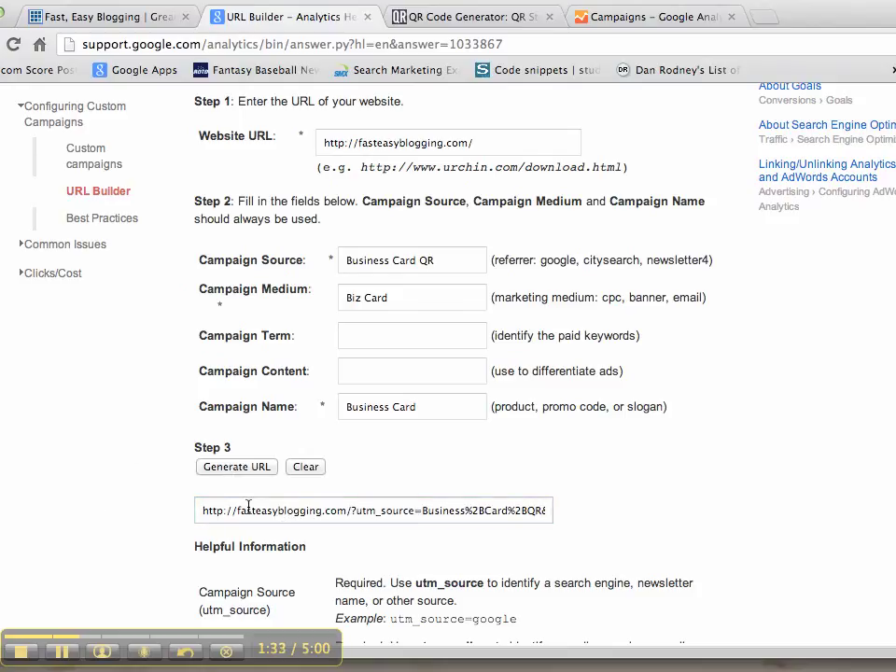
left_click_drag(195, 511, 571, 510)
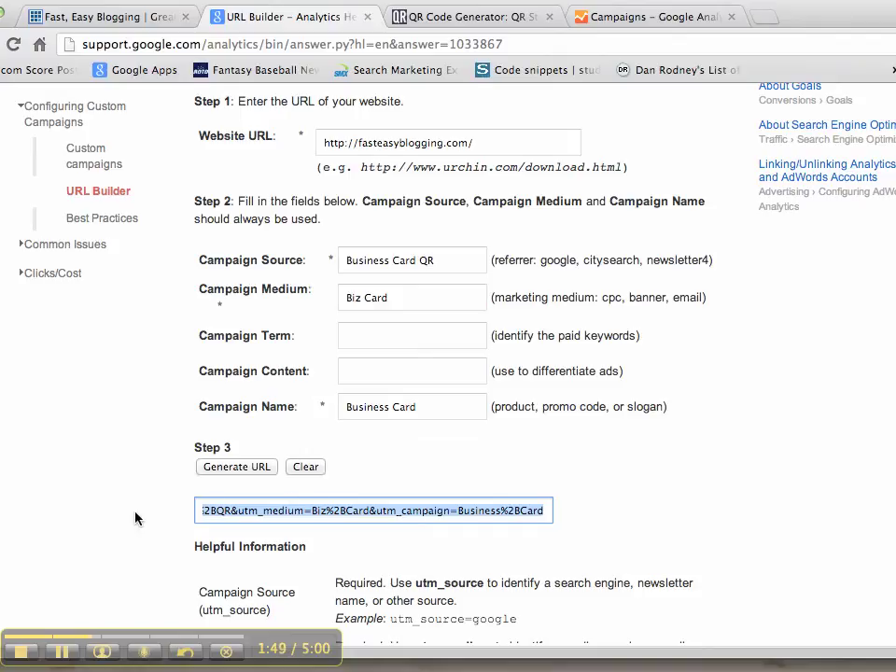
In the QR Stuff QR code generator, replace the default website URL with the copied campaign URL.
scroll(135, 518, "up", 5)
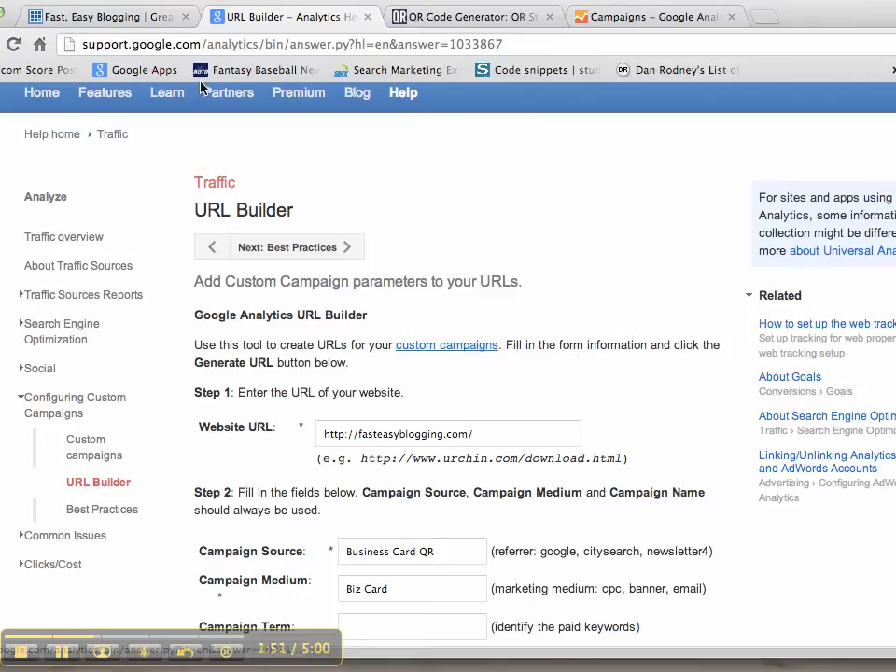
left_click(435, 21)
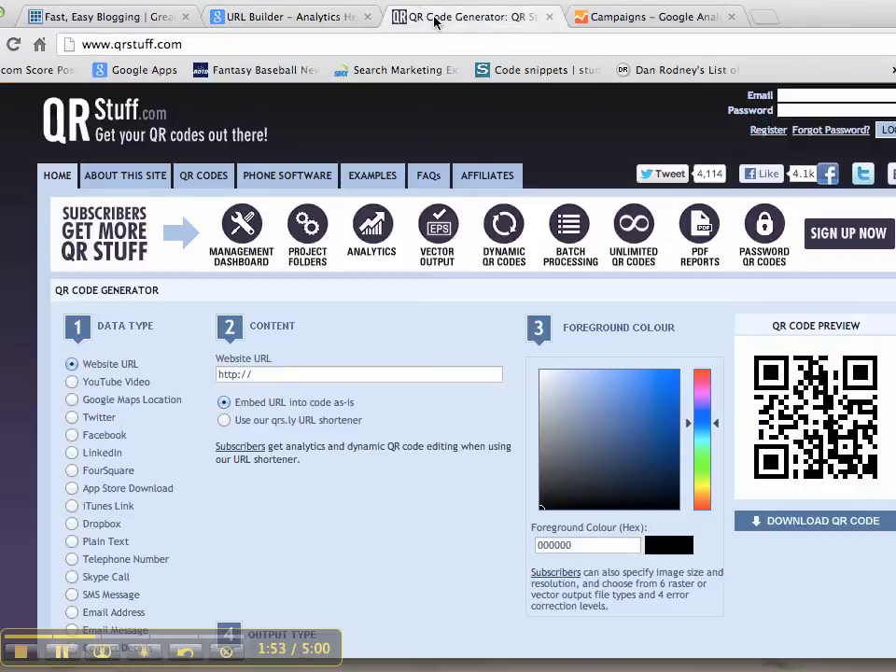
left_click(268, 374)
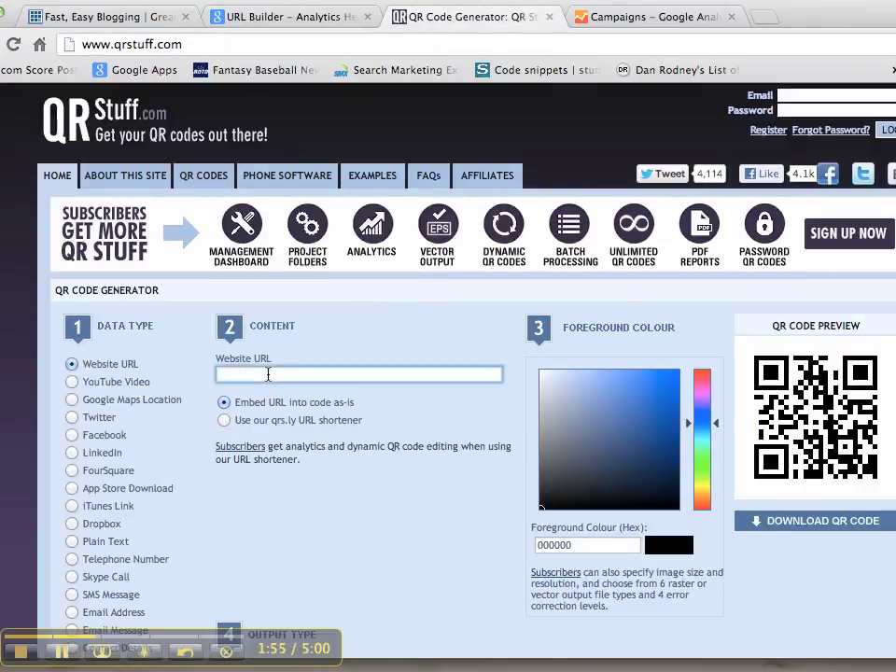
key("BackSpace")
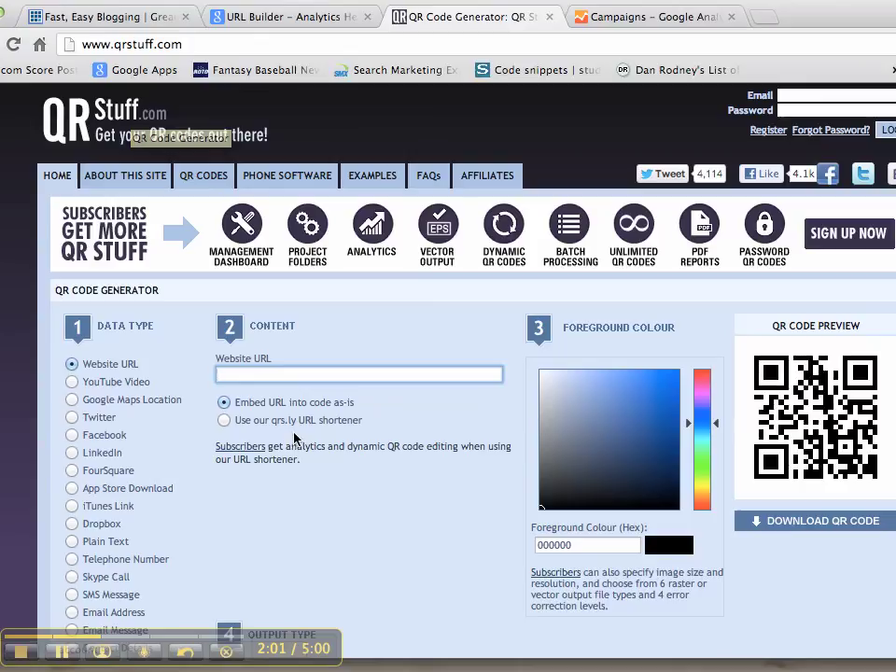
key("ctrl+v")
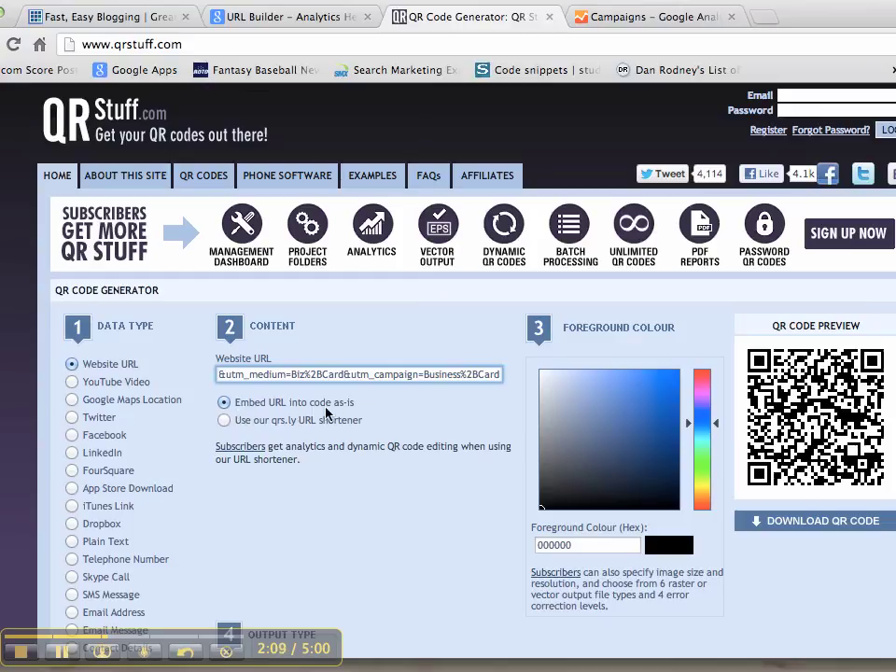
Download the QR code made for the campaign URL, keeping the foreground colour 000000.
scroll(451, 511, "down", 2)
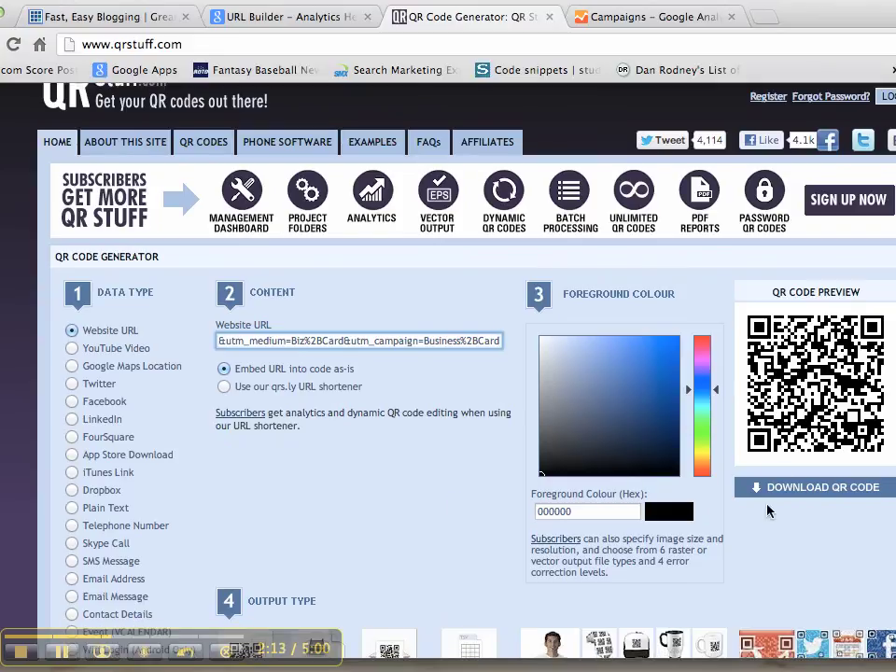
left_click(400, 488)
scroll(400, 486, "down", 2)
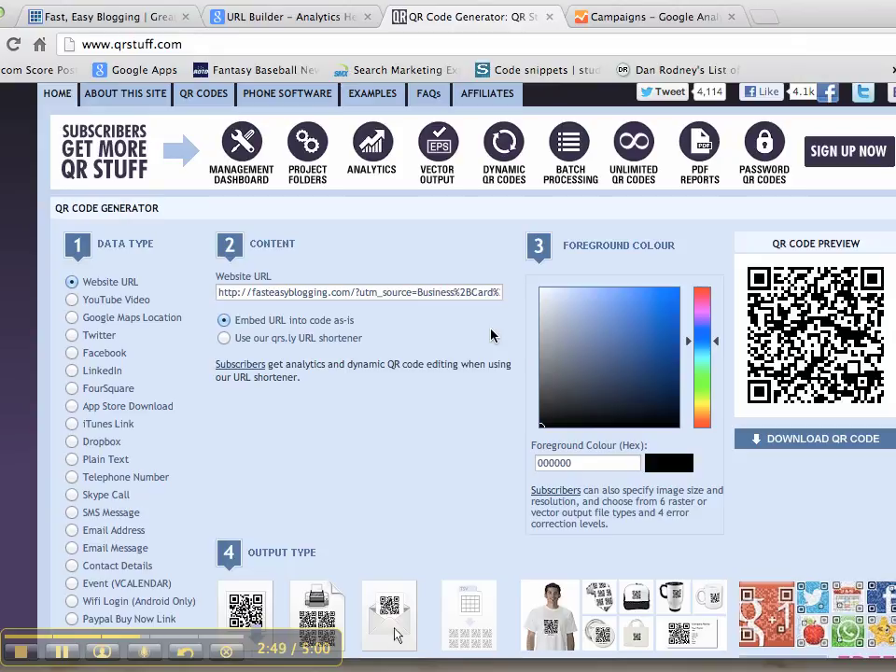
left_click(817, 445)
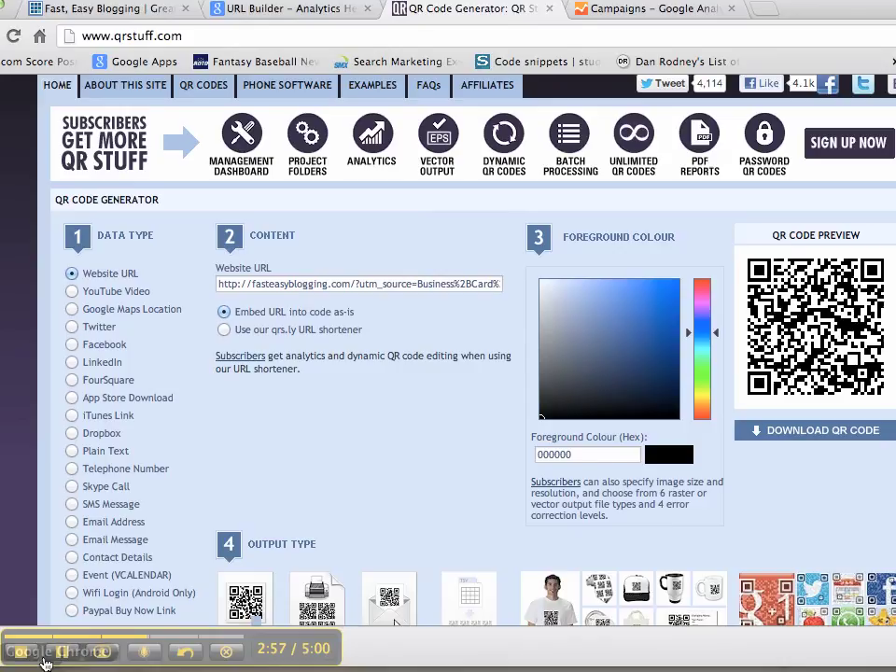
Switch to the Google Analytics reports for Fast Easy Blogging and expand the Traffic Sources section.
left_click(58, 653)
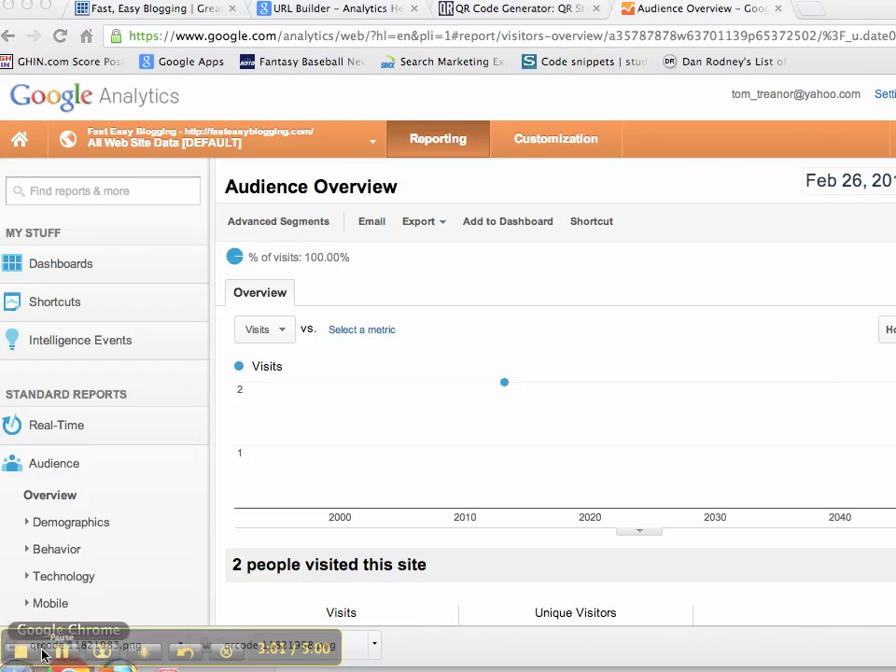
scroll(96, 523, "down", 5)
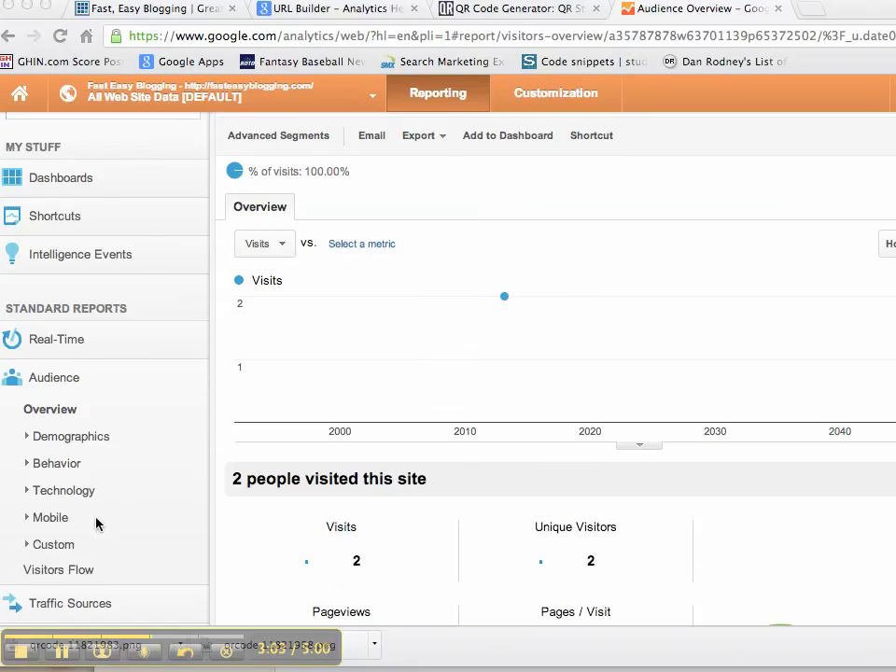
scroll(96, 523, "down", 1)
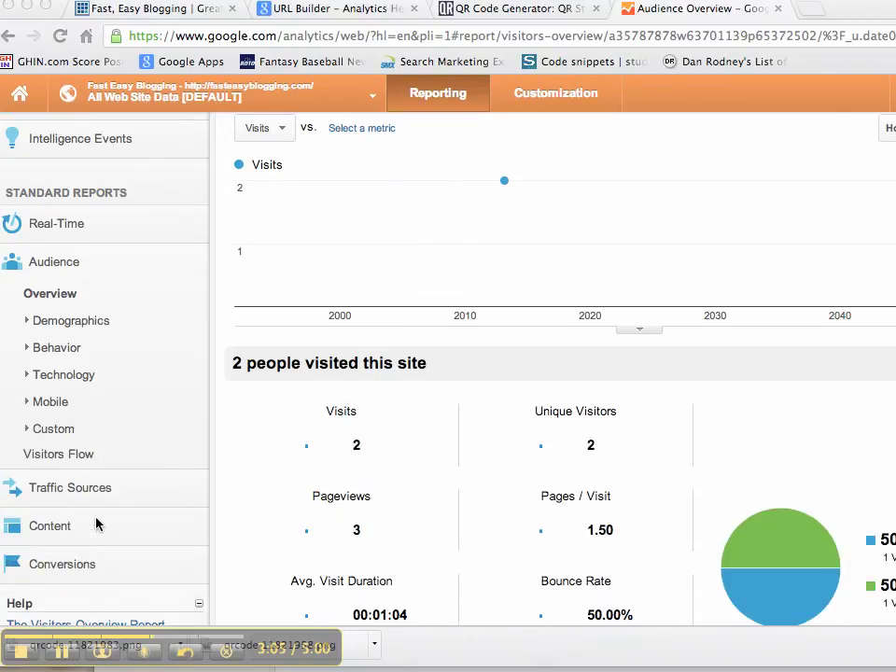
scroll(97, 522, "up", 6)
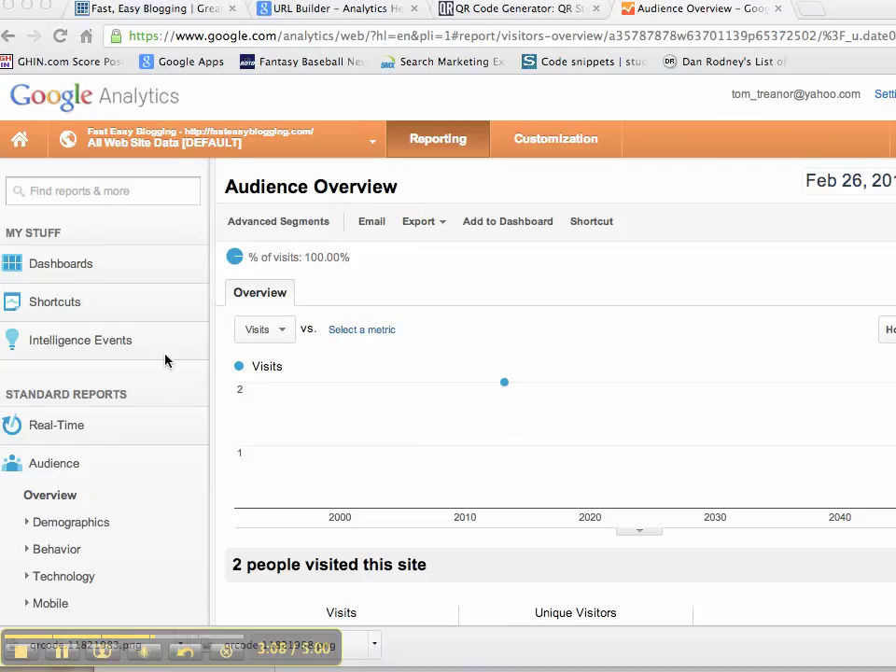
scroll(166, 360, "down", 5)
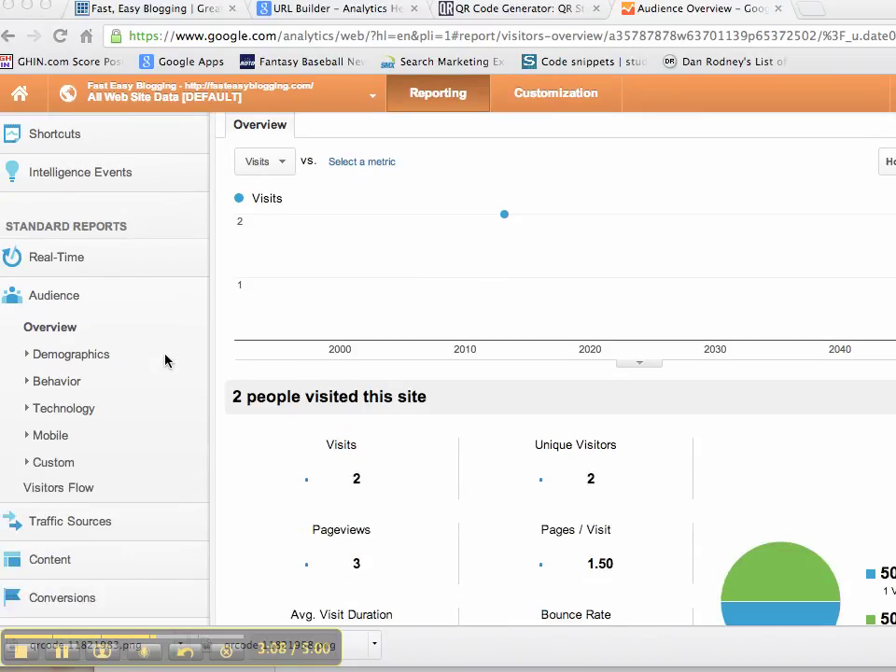
left_click(94, 520)
scroll(106, 519, "down", 6)
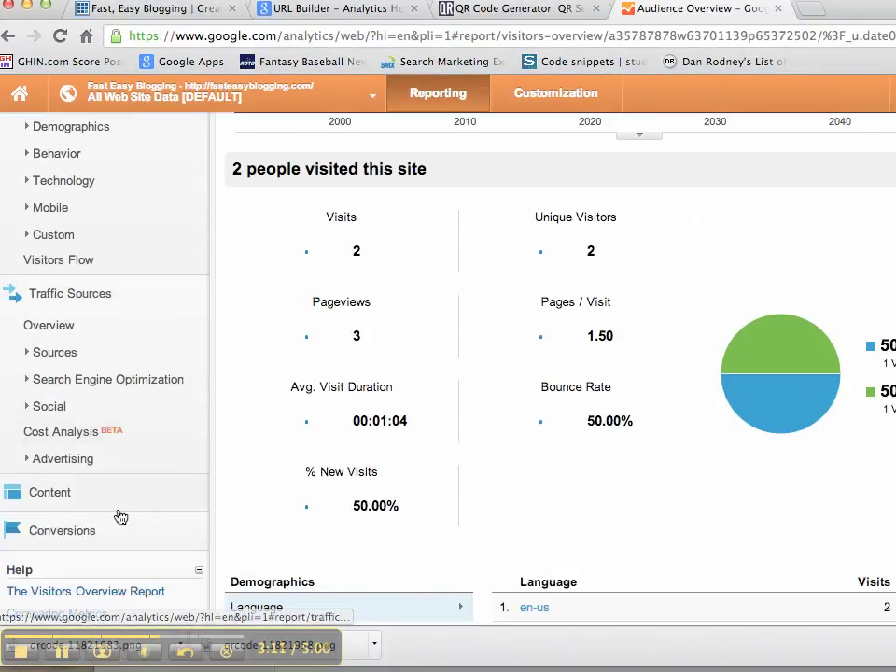
Open the Campaigns report under traffic Sources and examine the visit metrics for the Business Card campaign.
left_click(79, 381)
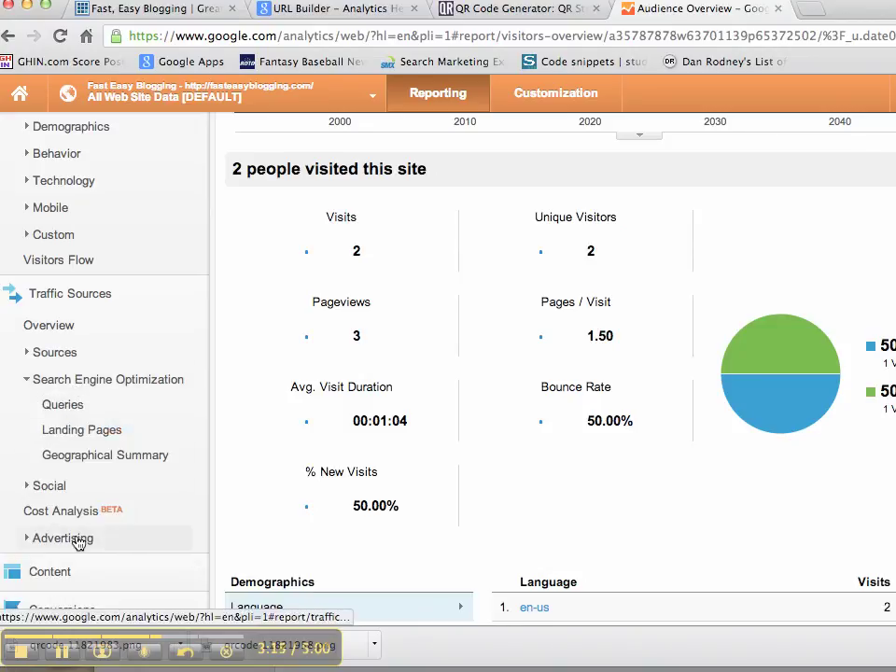
scroll(78, 541, "down", 1)
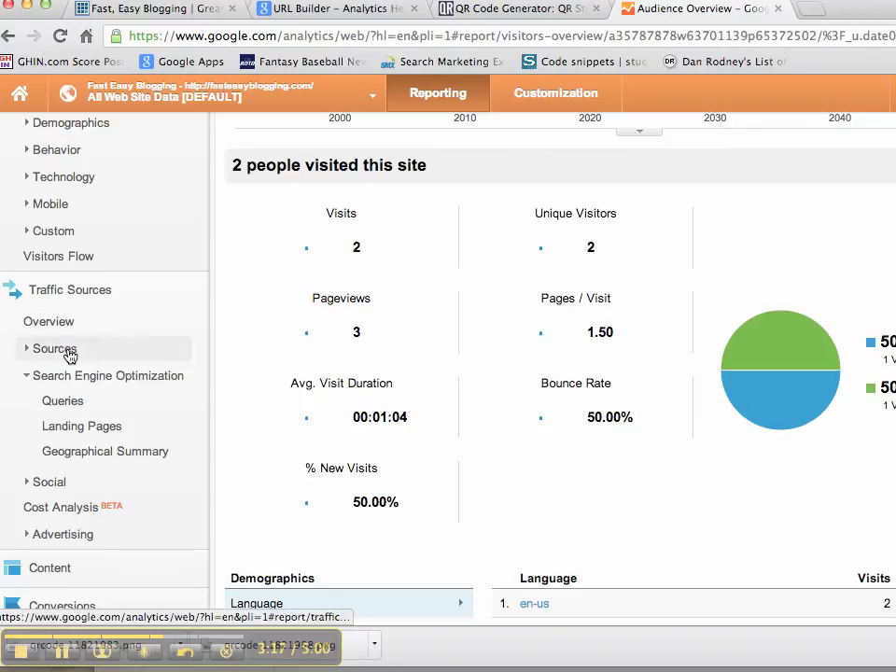
left_click(65, 351)
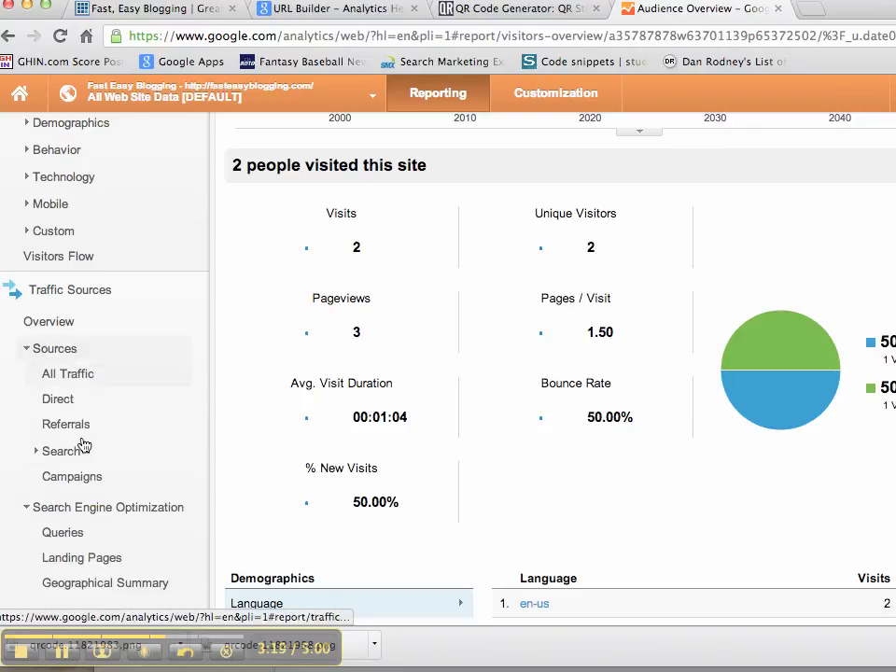
left_click(71, 481)
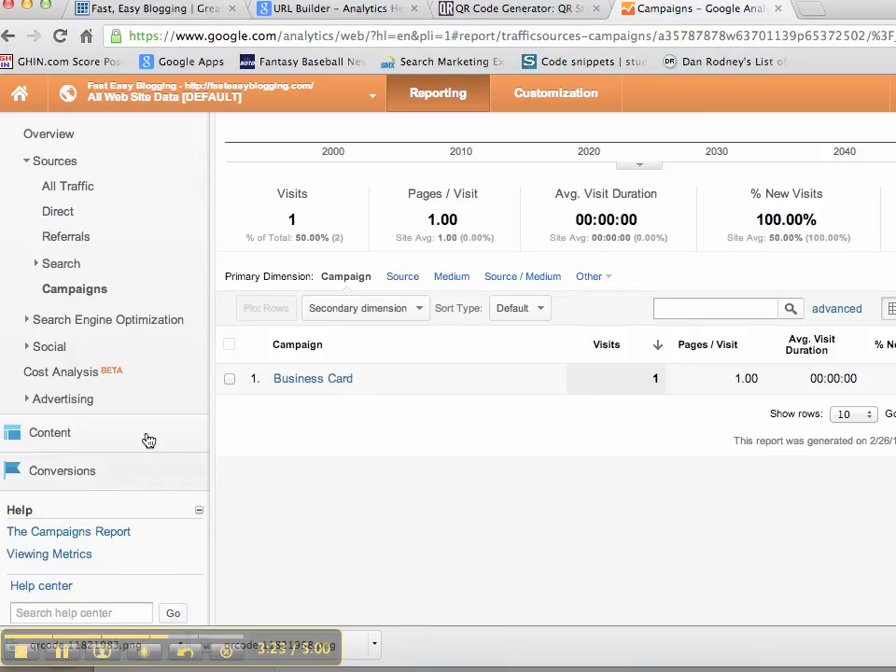
scroll(135, 429, "up", 3)
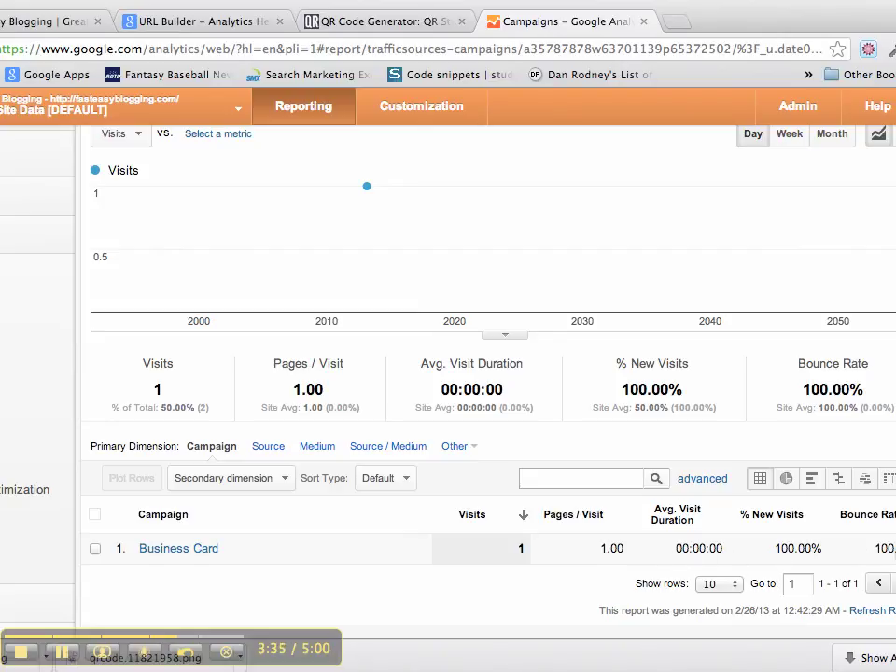
scroll(743, 563, "up", 3)
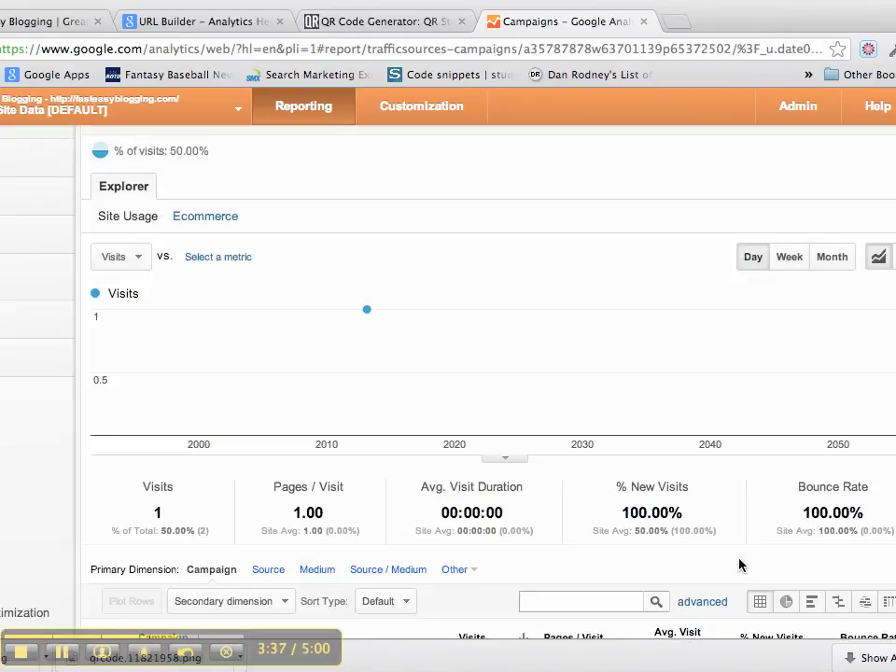
scroll(360, 387, "down", 1)
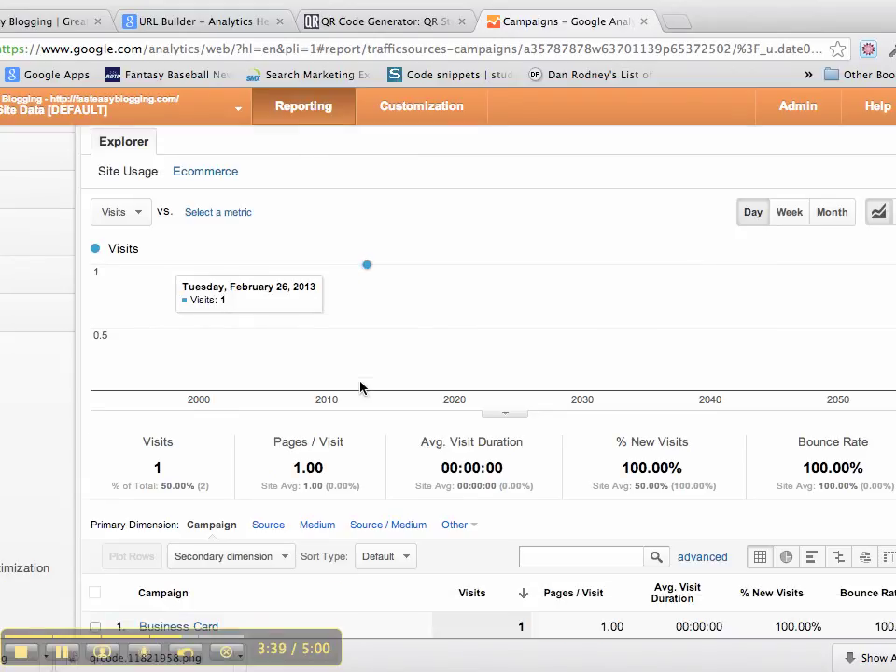
scroll(360, 387, "down", 1)
scroll(360, 387, "up", 5)
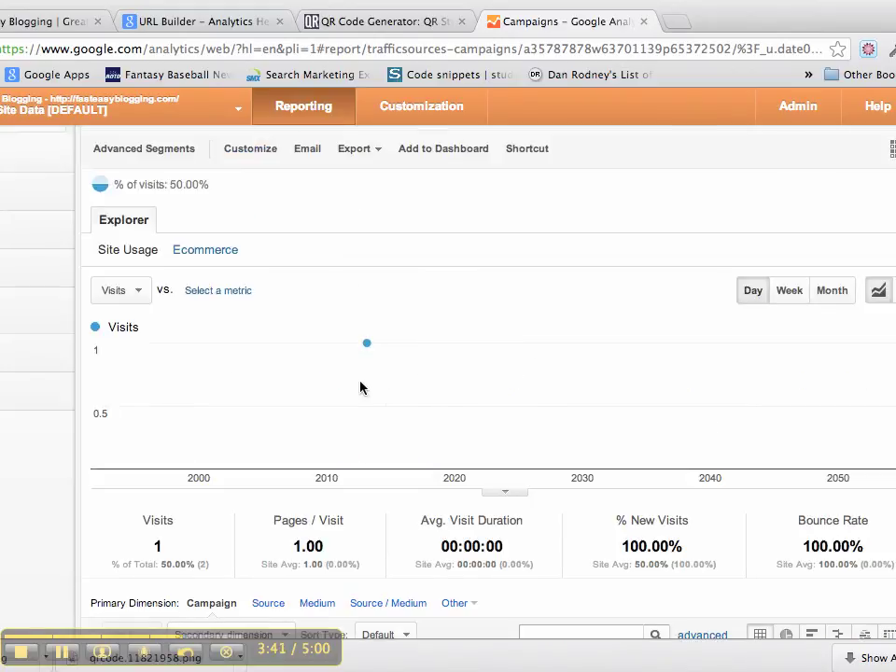
scroll(360, 387, "down", 2)
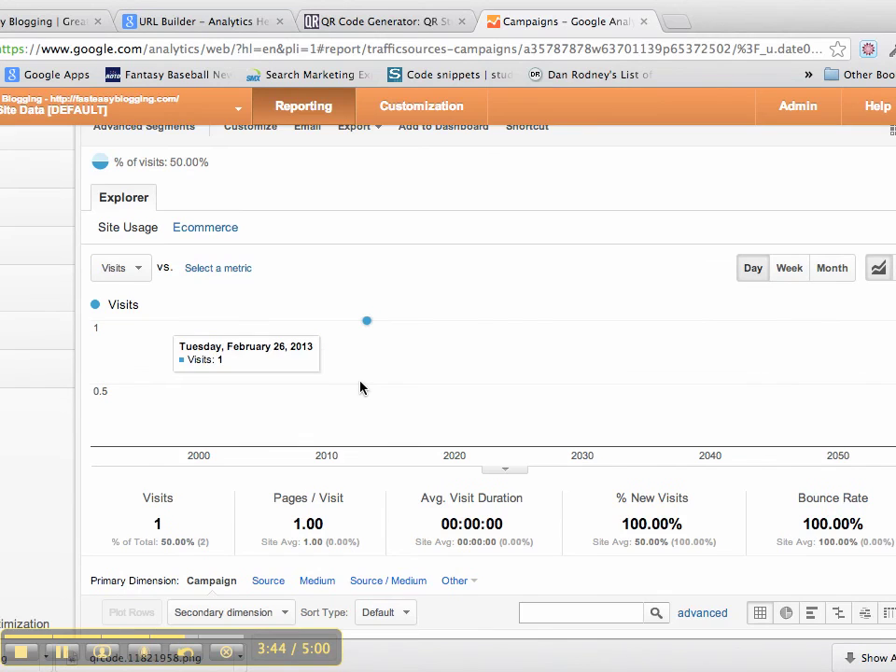
Return to the URL Builder page and review the website URL, the campaign fields and the generated campaign URL.
left_click(23, 28)
left_click(200, 18)
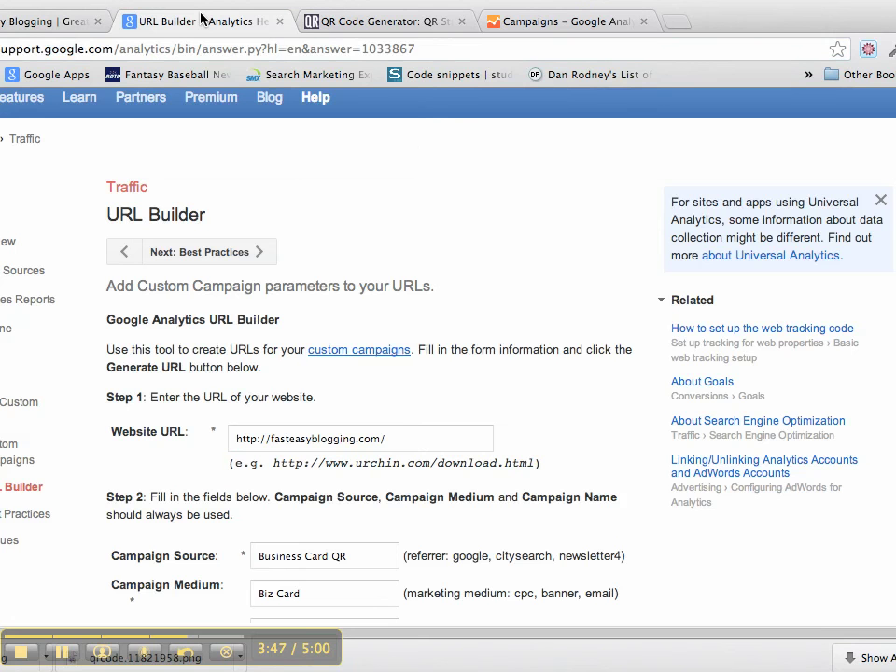
scroll(276, 587, "down", 5)
scroll(277, 634, "up", 1)
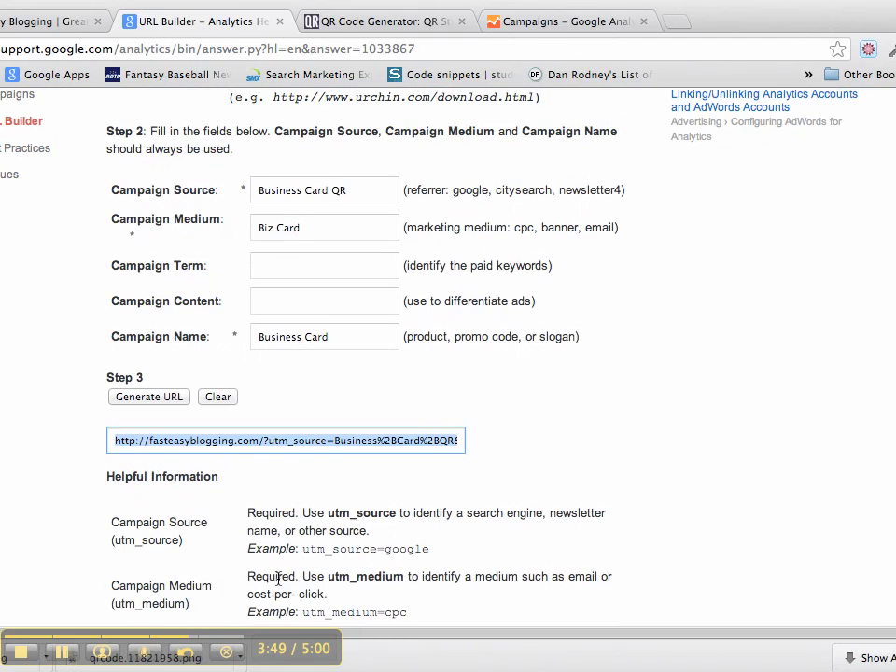
scroll(336, 190, "up", 2)
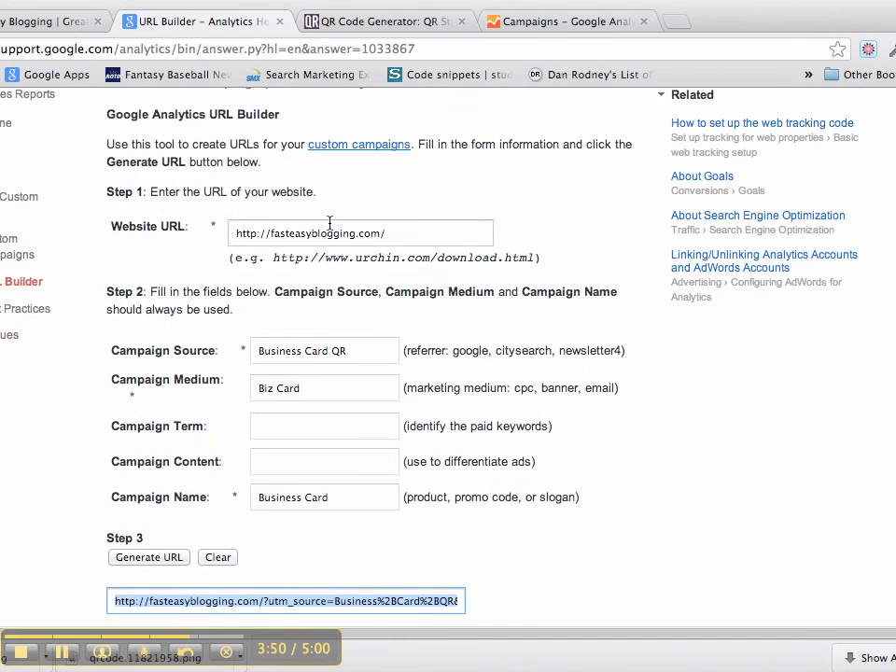
Check the QR code preview for the campaign URL in the QR Stuff generator and return to the Google Analytics Campaigns report.
left_click(326, 26)
scroll(362, 172, "down", 1)
scroll(362, 172, "up", 1)
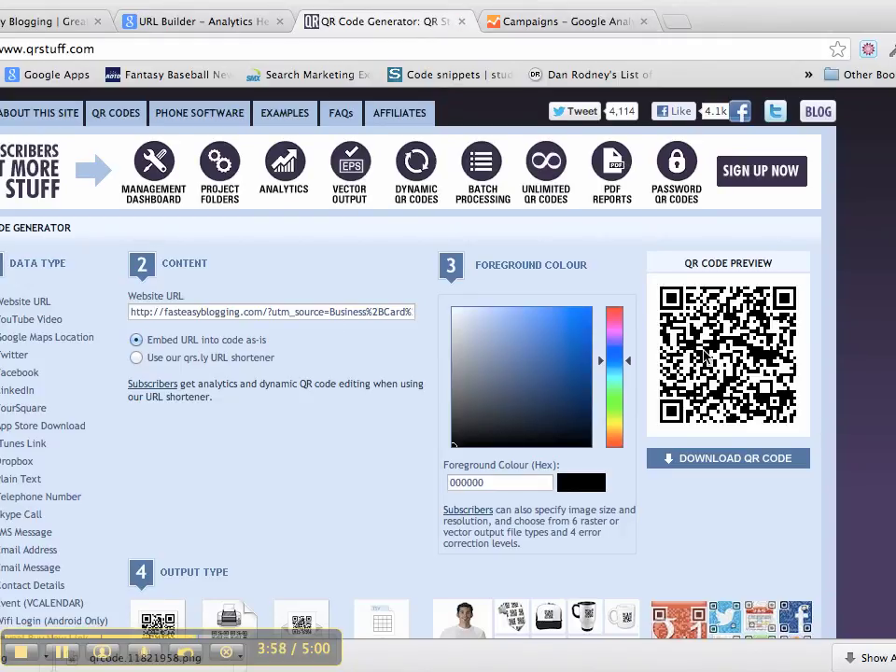
left_click(561, 24)
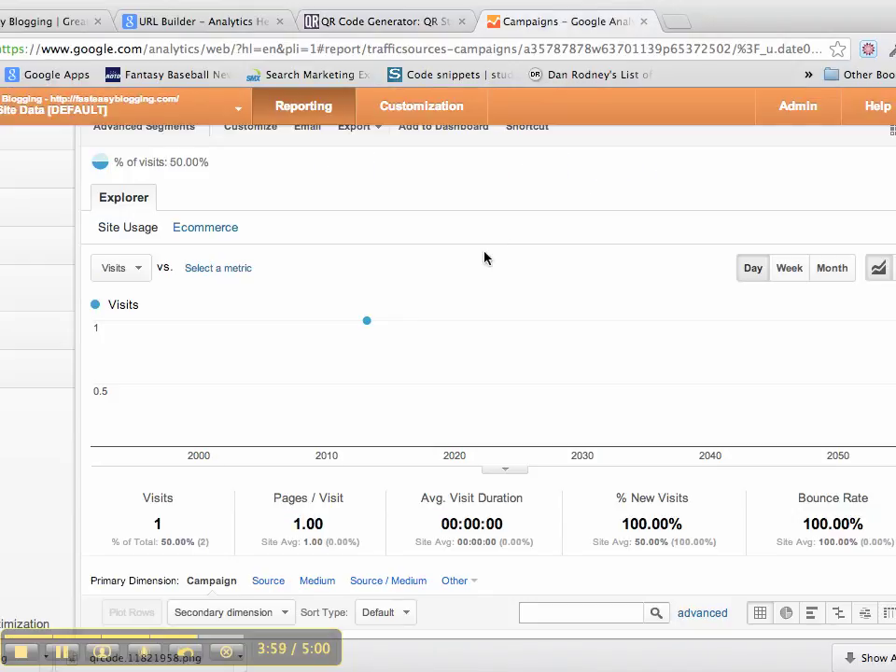